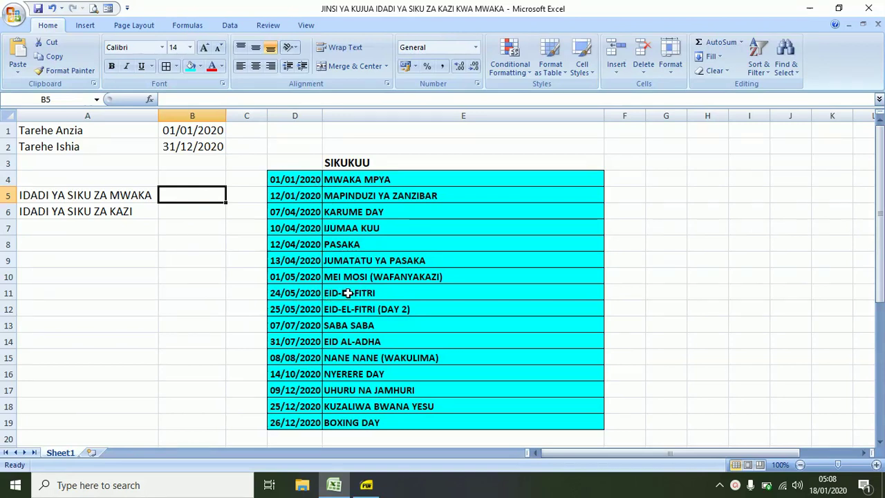
Review the holiday list and the timeanddate source note below it.
left_click(365, 390)
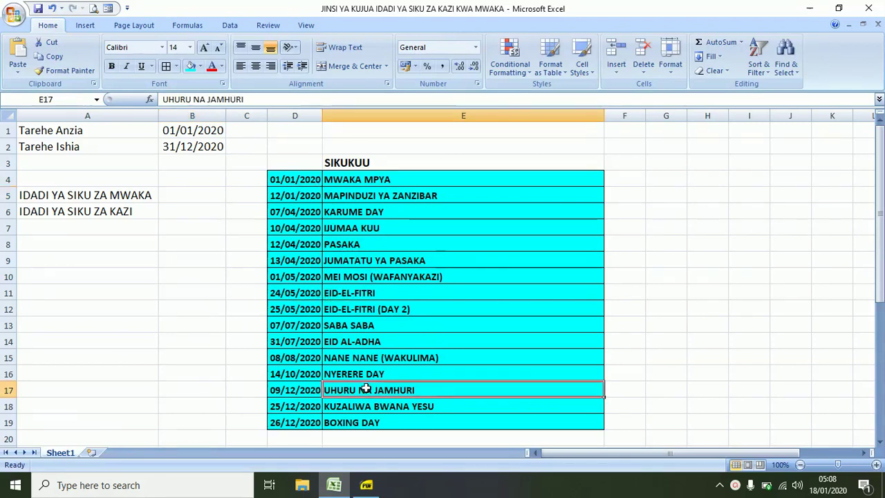
key("Down")
key("Down")
key("Down")
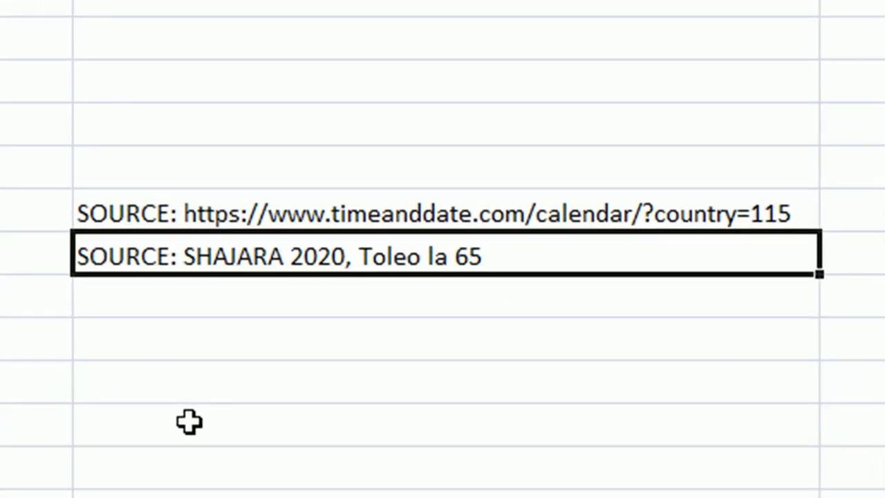
key("Up")
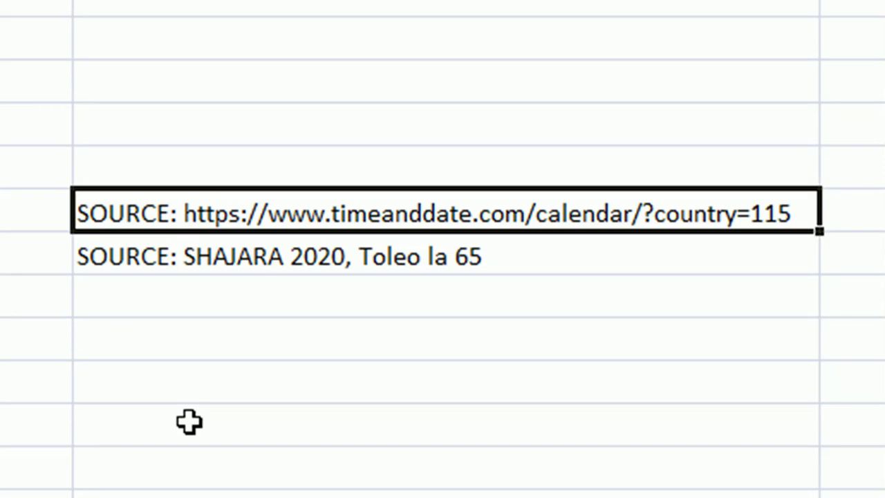
key("Up")
key("Up")
key("Up")
key("Up")
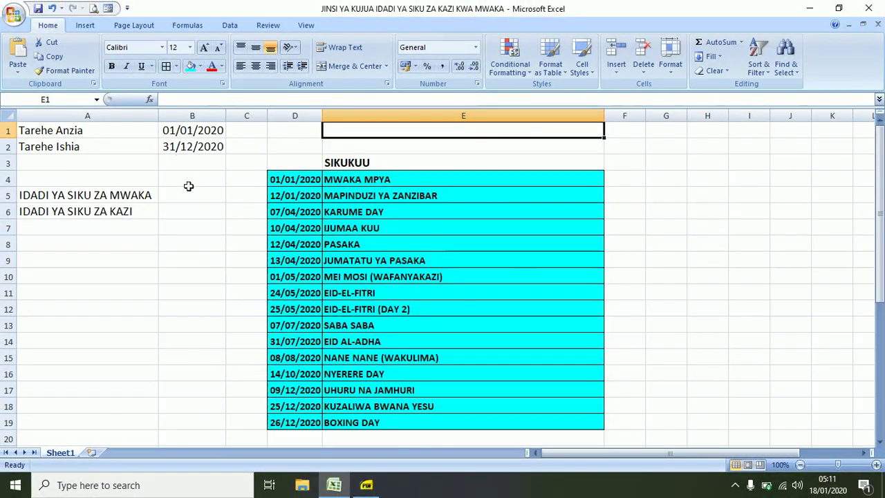
Enter =B2-B1+1 in B5 so it shows 366 days in 2020.
left_click(185, 195)
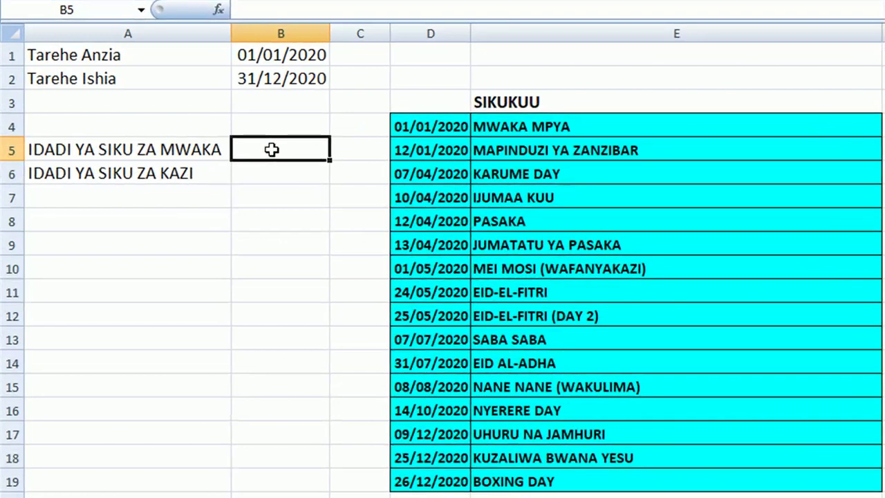
type("=")
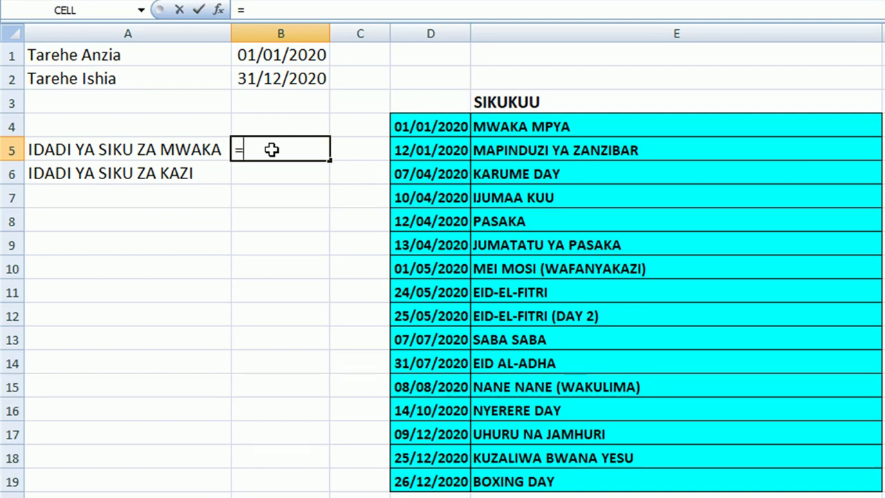
left_click(273, 79)
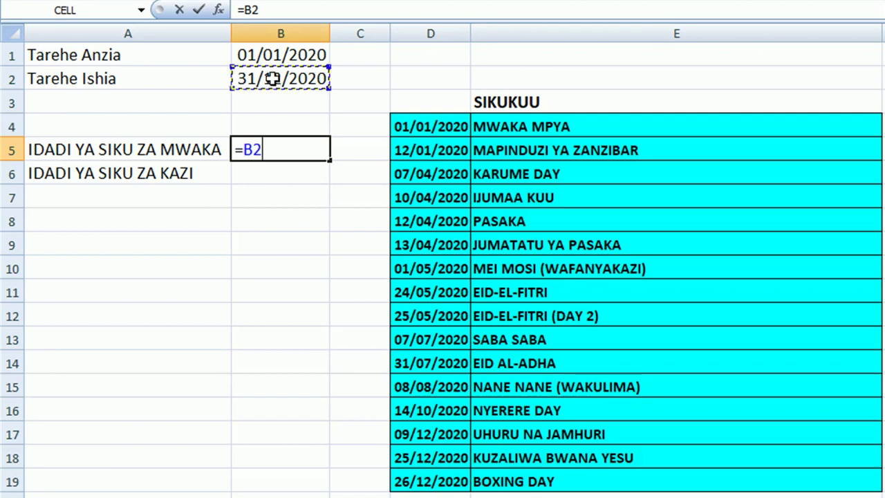
type("-")
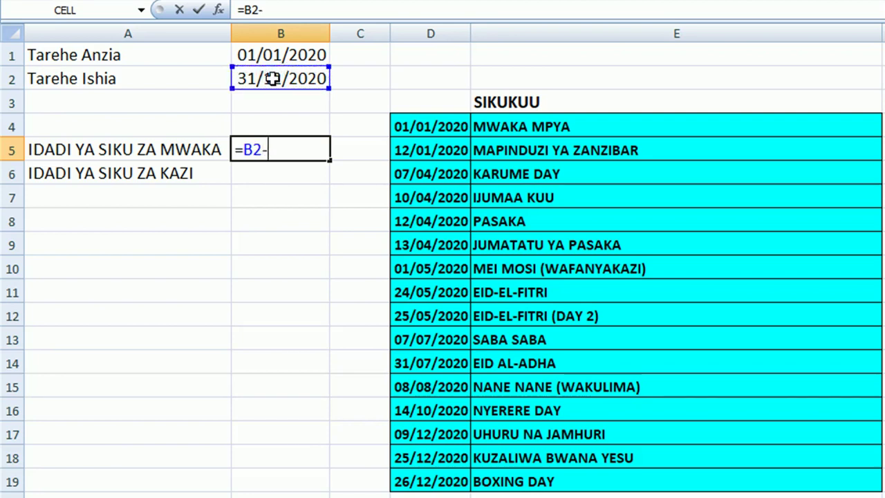
left_click(272, 55)
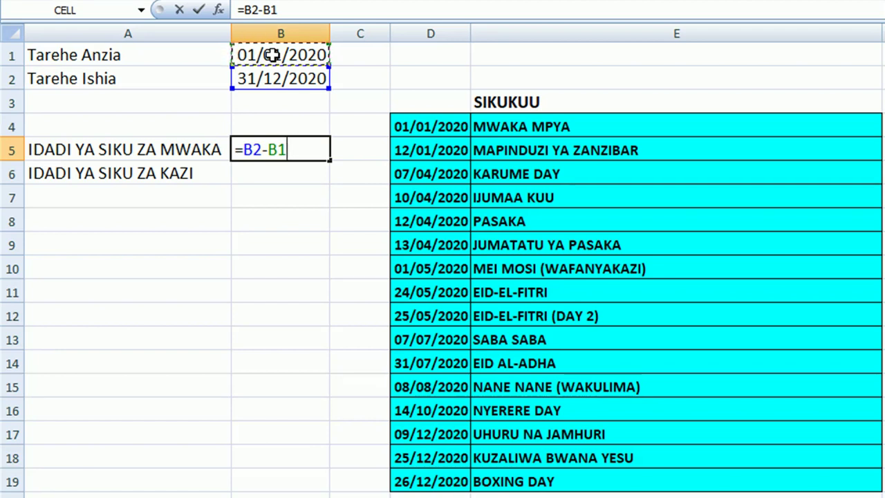
type("+1")
key("Return")
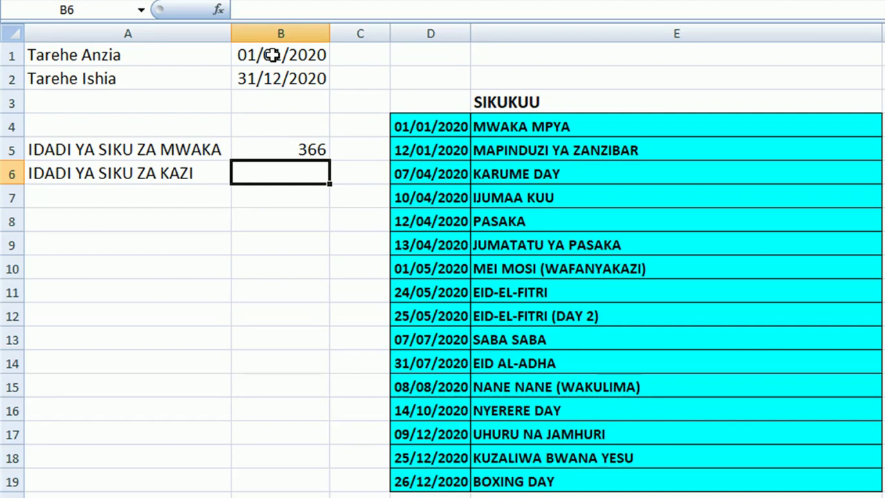
type("=")
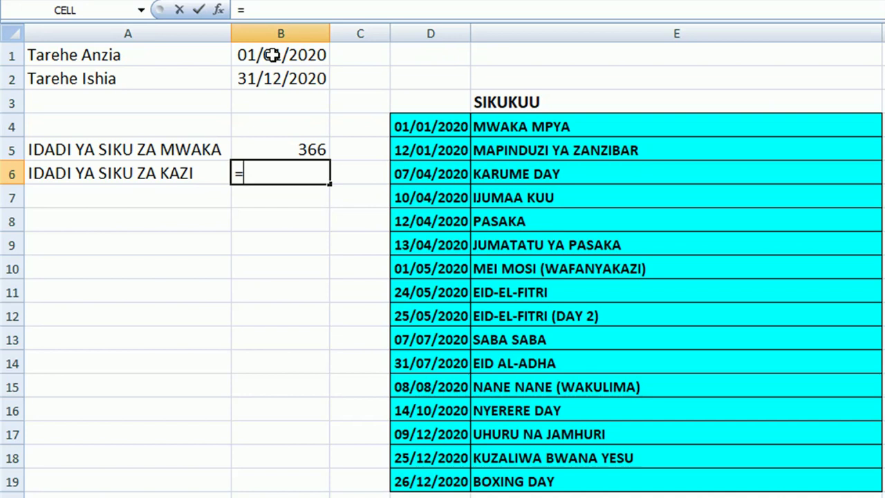
type("NET")
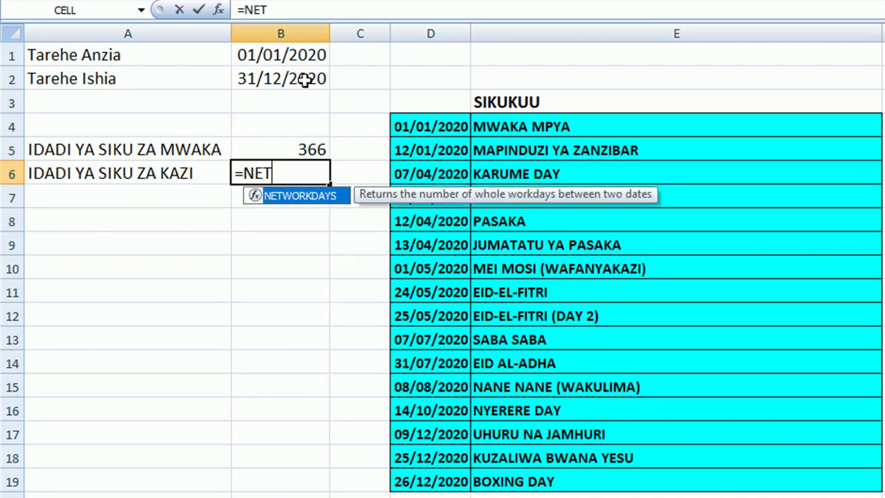
Enter =NETWORKDAYS(B1,B2,D:D) in B6, excluding column D's holidays, to give 251.
double_click(315, 193)
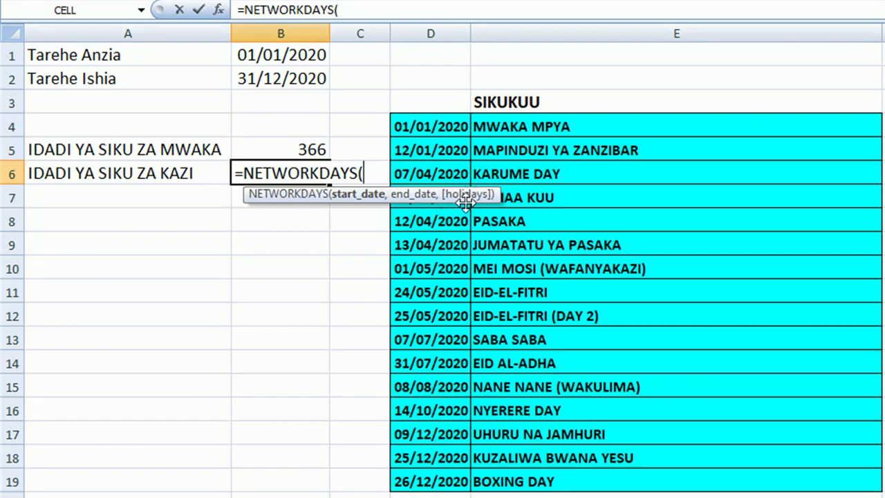
left_click(294, 61)
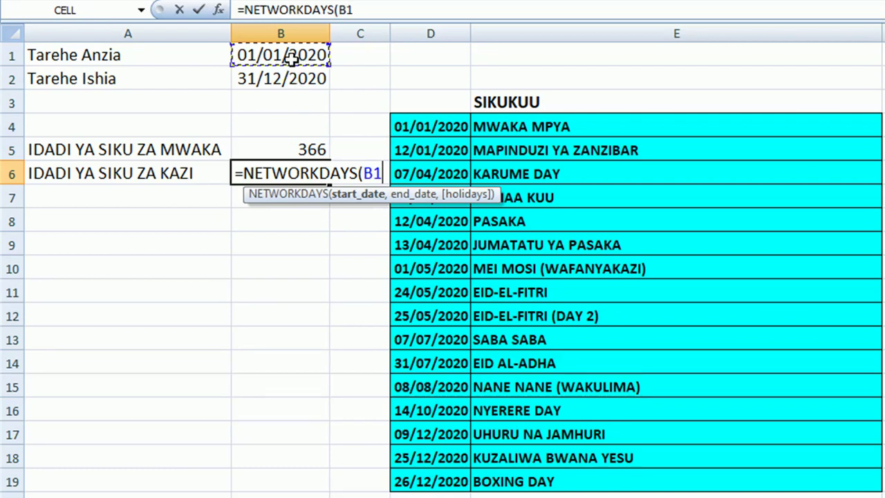
type(",")
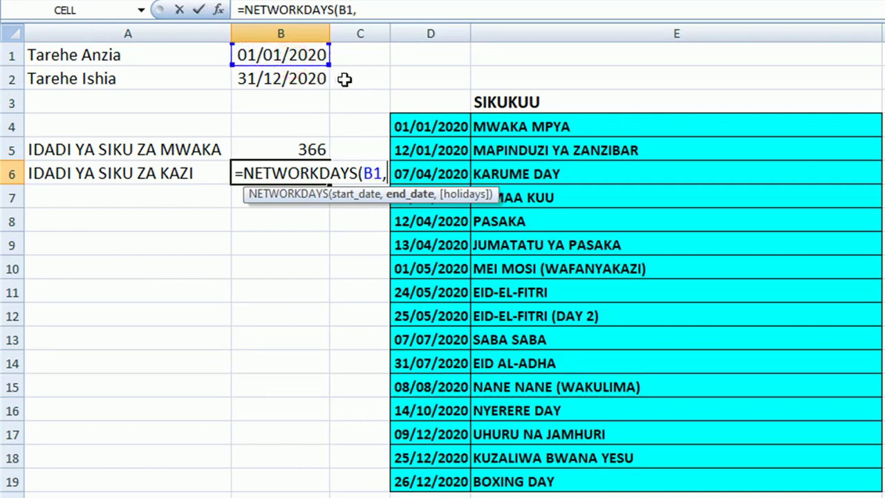
left_click(296, 81)
type(",")
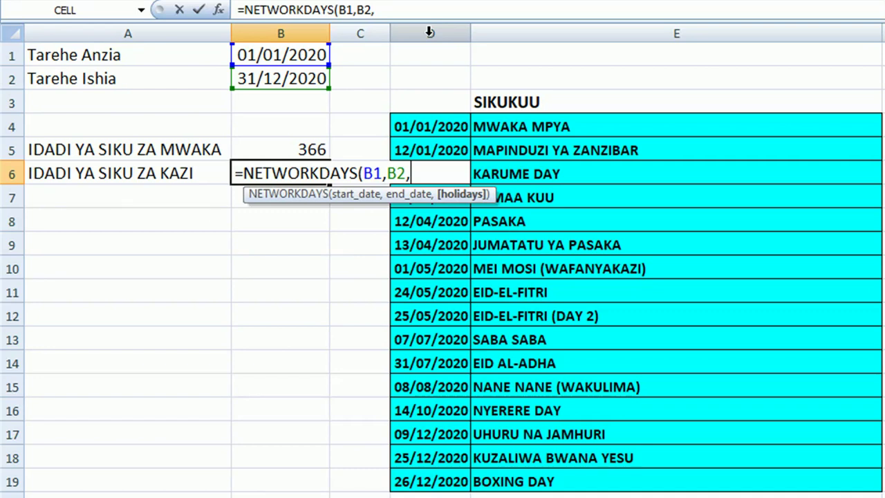
left_click(430, 32)
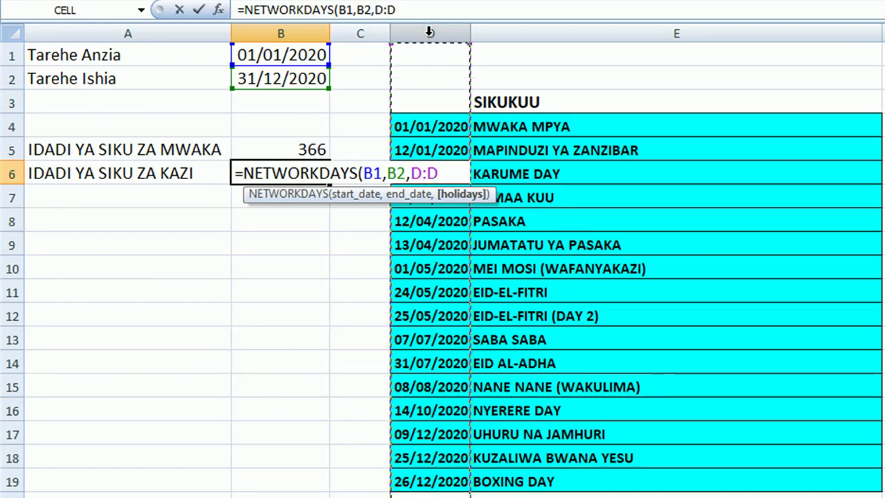
type(")")
key("Return")
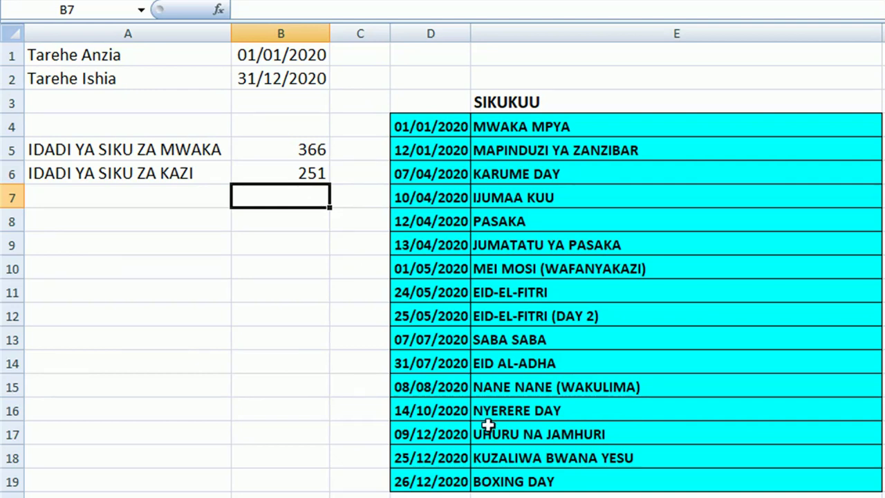
left_click(367, 487)
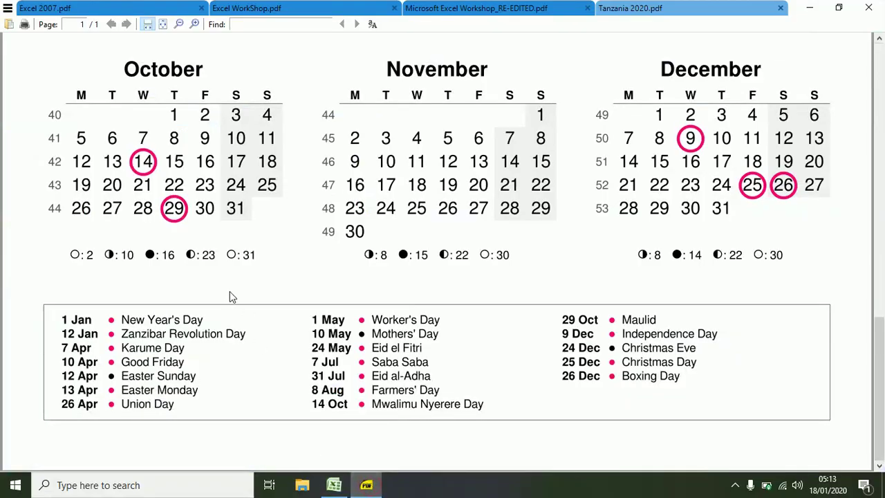
scroll(8, 215, "up", 1)
scroll(11, 217, "up", 1)
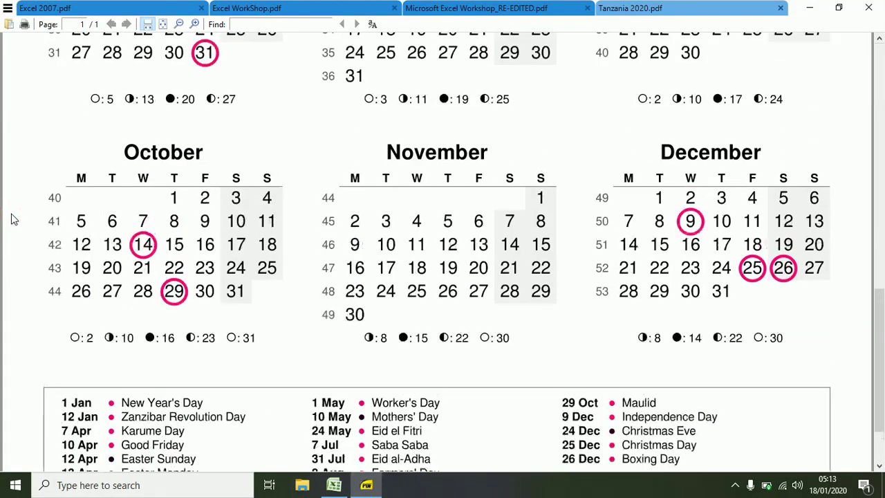
scroll(11, 218, "up", 2)
scroll(11, 218, "up", 2)
scroll(12, 218, "up", 2)
scroll(12, 218, "up", 2)
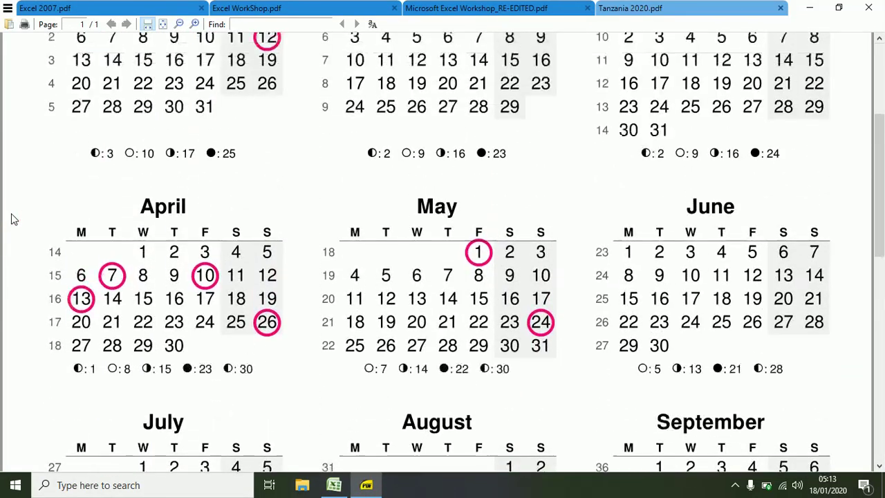
scroll(12, 218, "up", 2)
scroll(12, 219, "up", 2)
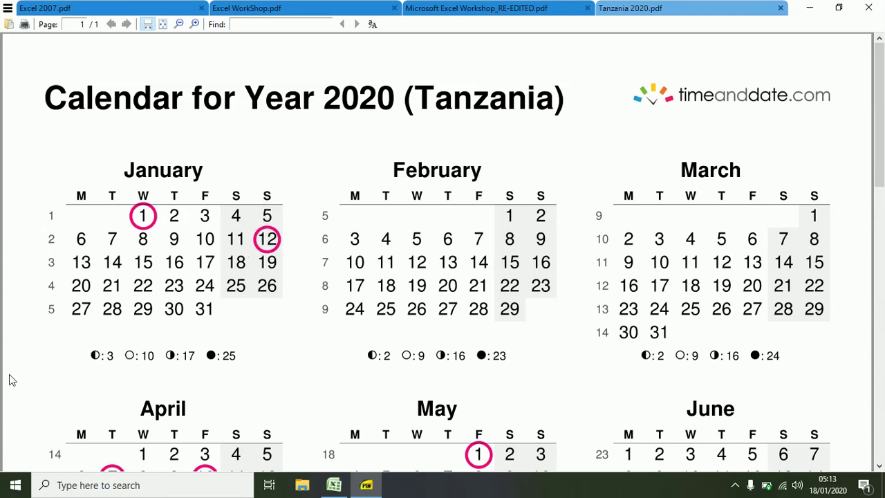
scroll(10, 380, "down", 1)
scroll(10, 380, "down", 3)
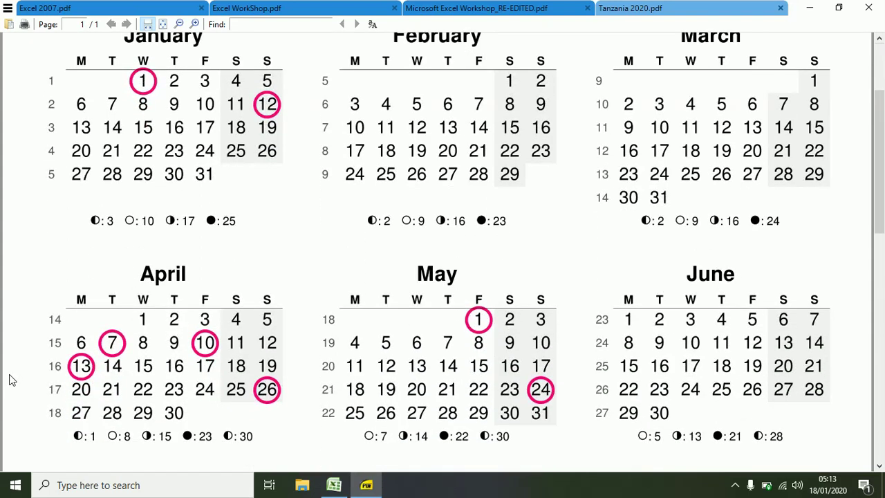
scroll(10, 379, "down", 2)
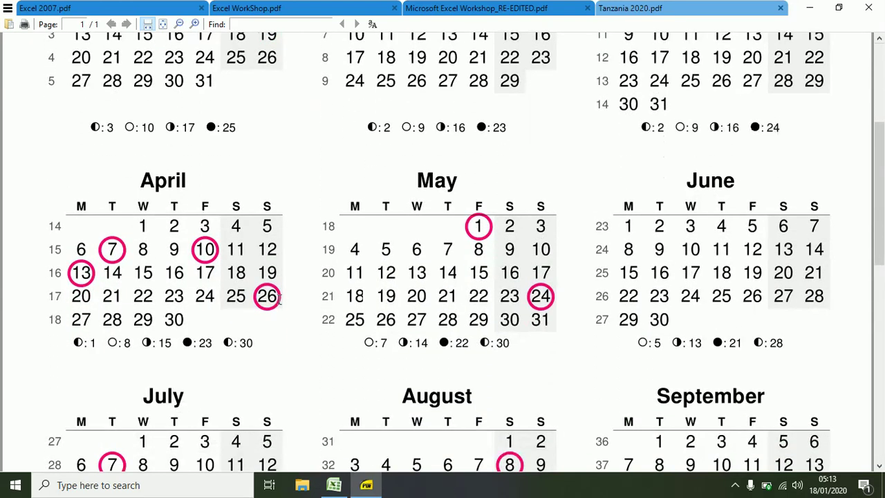
double_click(254, 295)
left_click(253, 295)
scroll(552, 296, "down", 1)
scroll(552, 298, "down", 2)
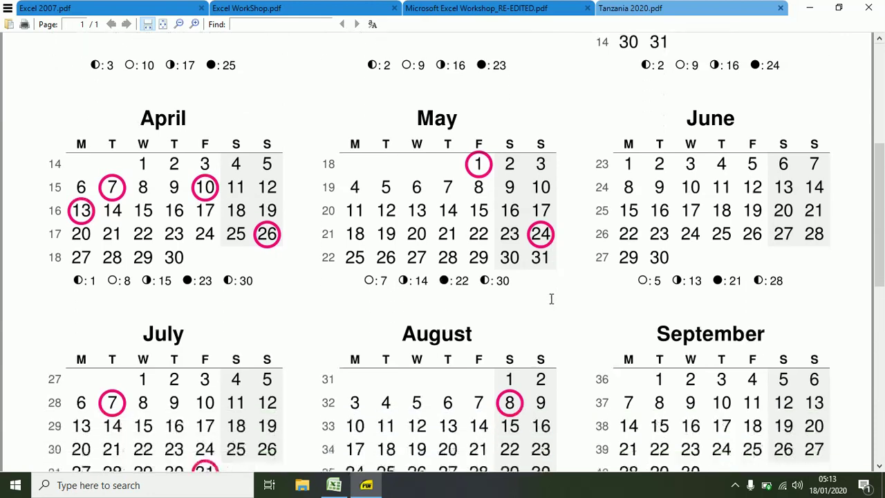
scroll(551, 299, "down", 1)
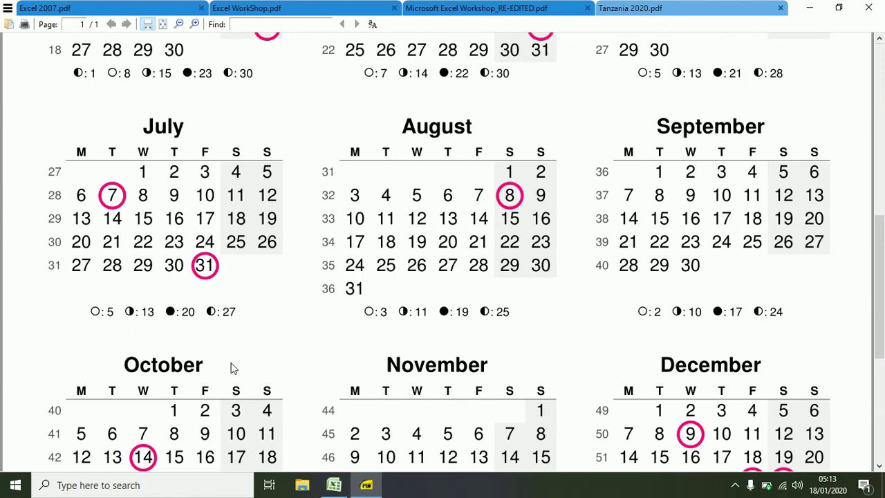
scroll(232, 368, "down", 1)
scroll(232, 368, "down", 2)
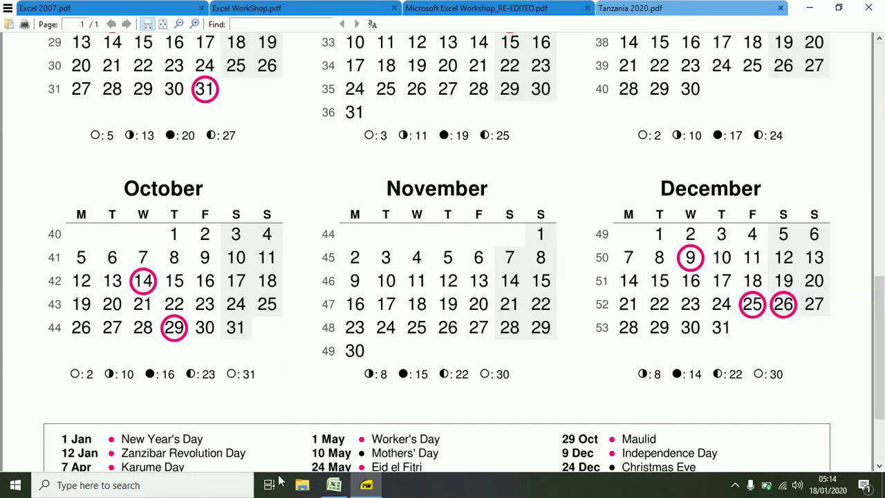
left_click(334, 485)
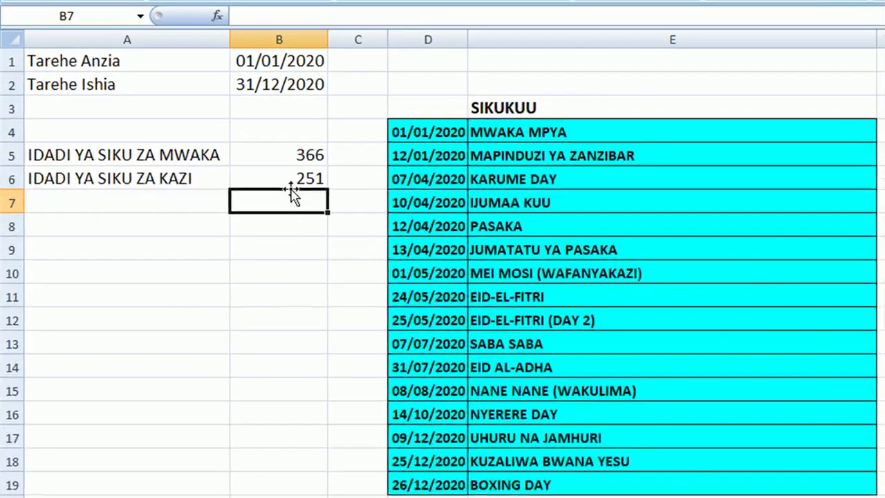
left_click(220, 203)
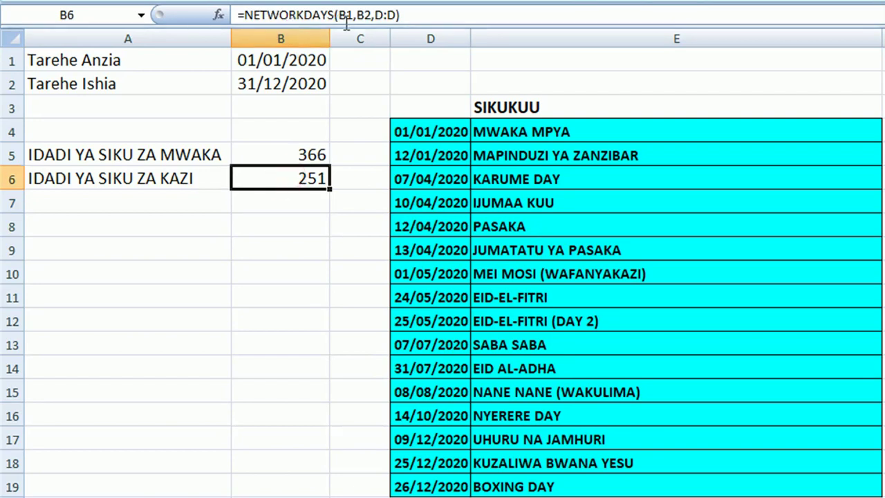
left_click(291, 201)
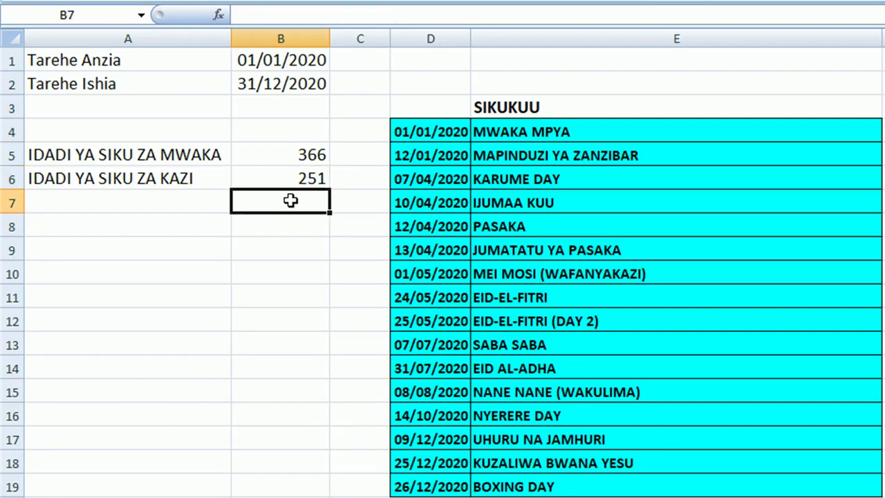
left_click(284, 177)
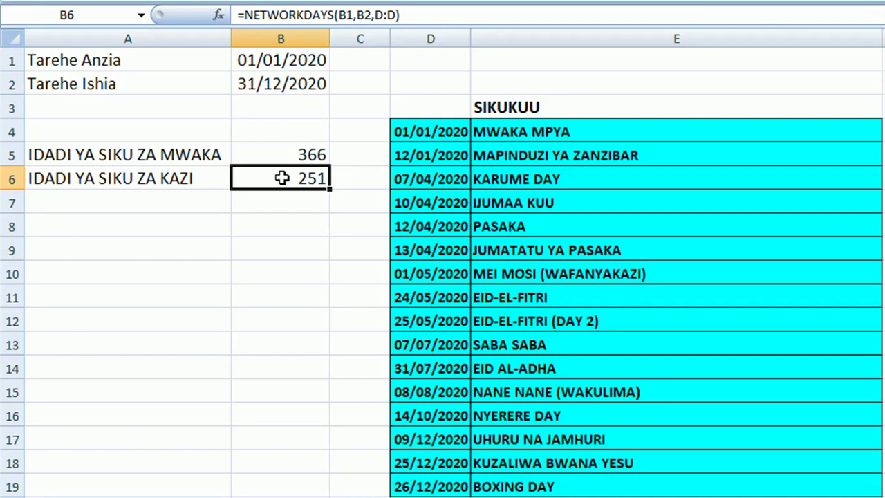
left_click(284, 226)
left_click(284, 227)
Enter =B5-B6 in B8 so it shows 115 non-working days.
type("=")
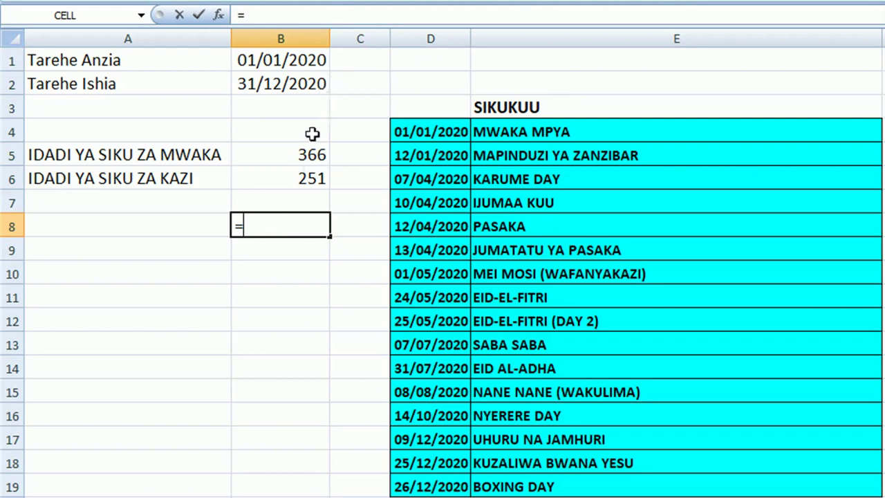
left_click(302, 154)
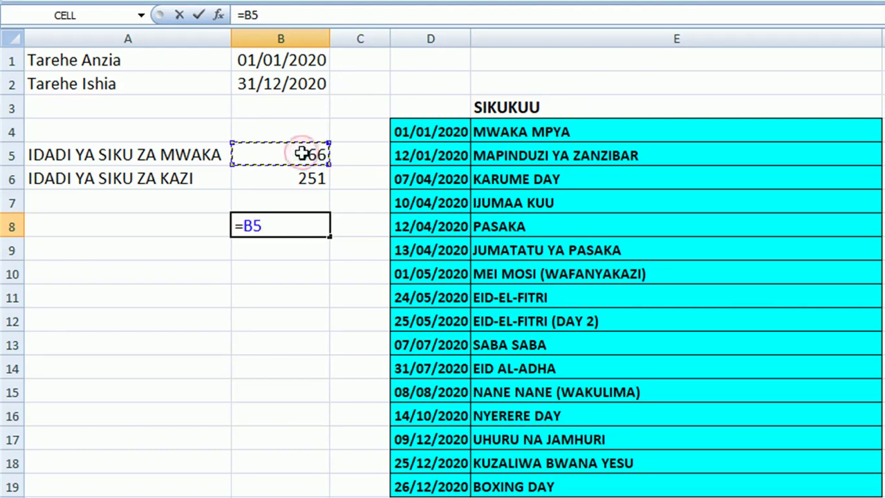
type("-")
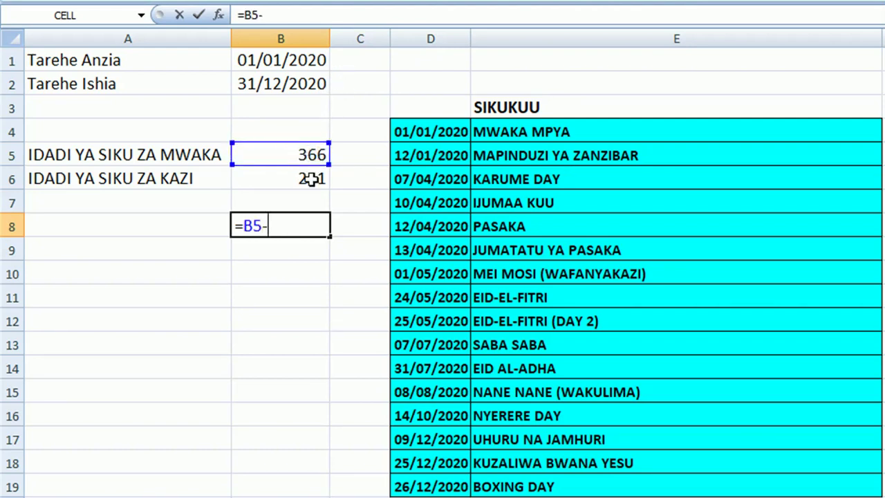
left_click(311, 179)
key("Return")
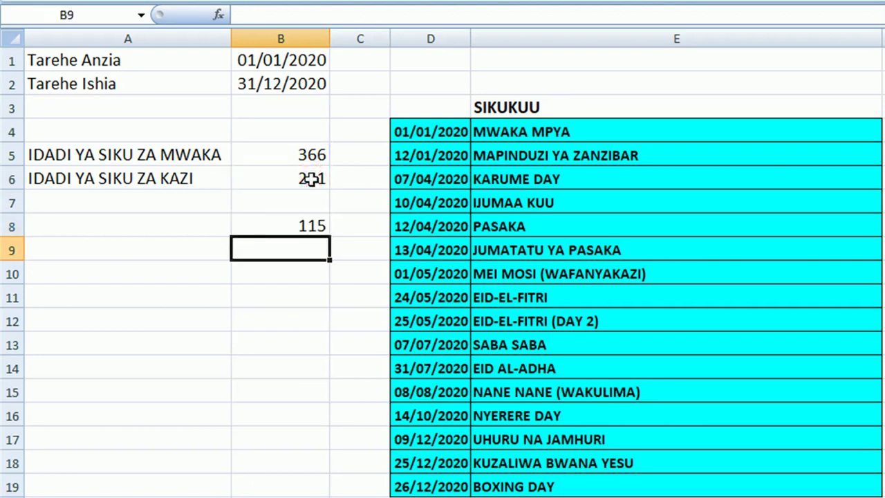
left_click(310, 225)
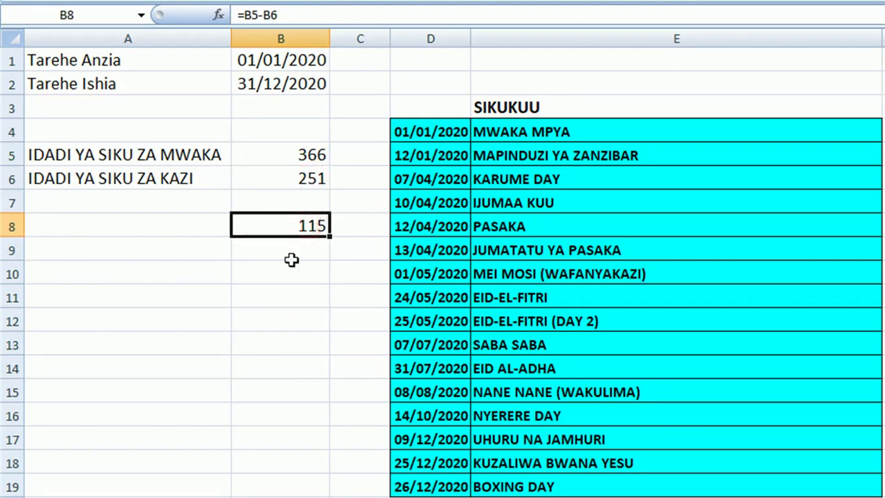